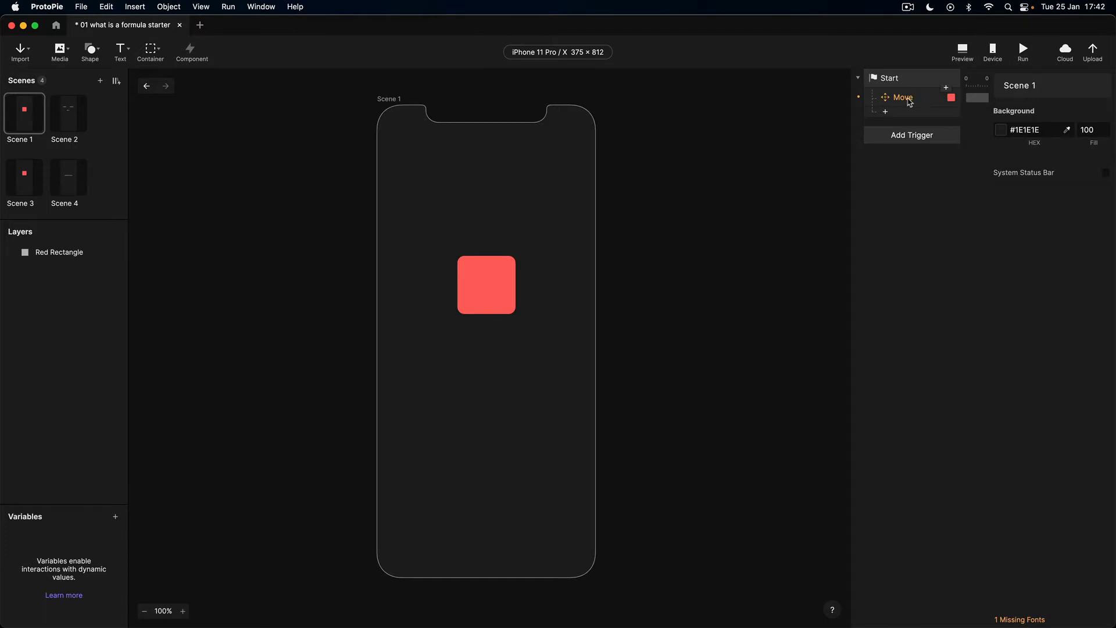
# Examine which Move response fields accept formulas in Scene 1, checking Position X and Y, Duration and Start Delay.
pyautogui.click(895, 101)
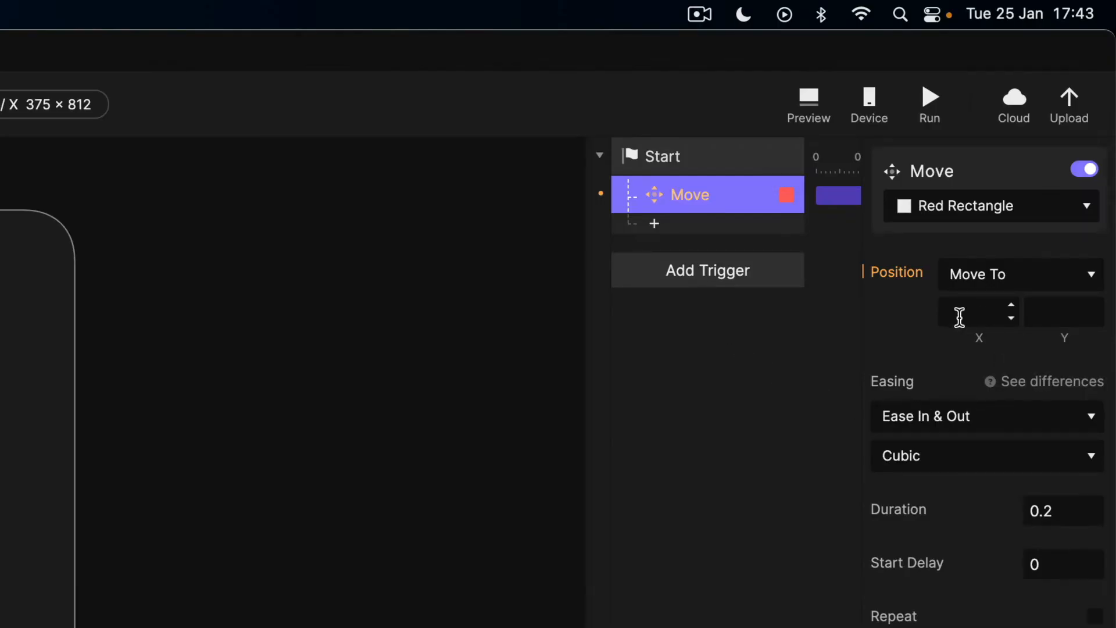
pyautogui.click(959, 317)
pyautogui.click(1060, 314)
pyautogui.click(971, 317)
pyautogui.click(1075, 509)
pyautogui.click(1061, 571)
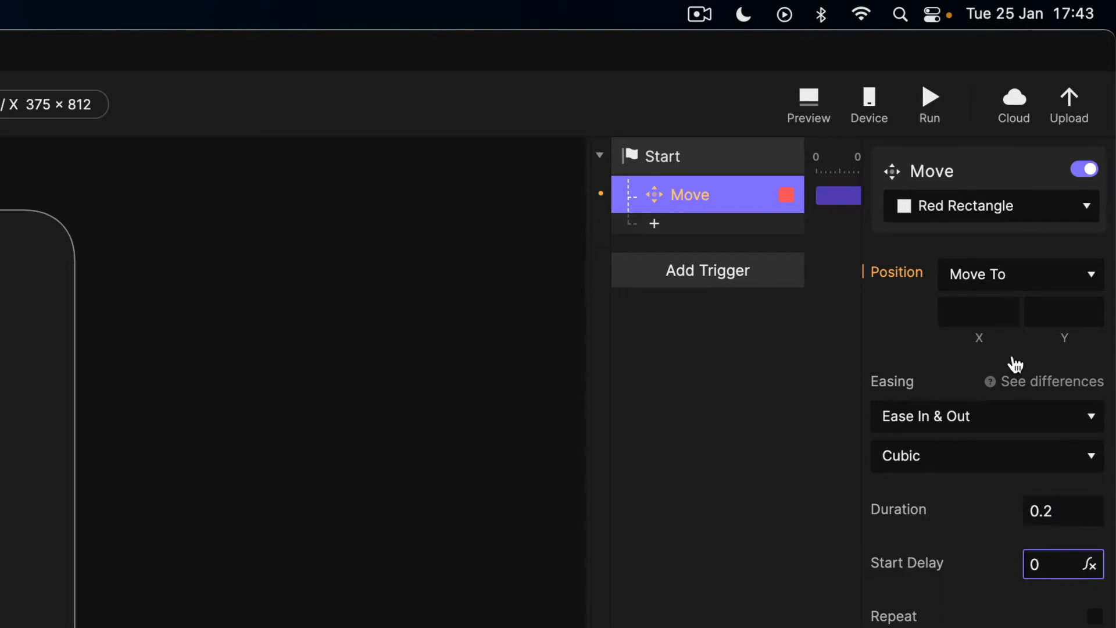
pyautogui.click(969, 312)
pyautogui.click(1061, 312)
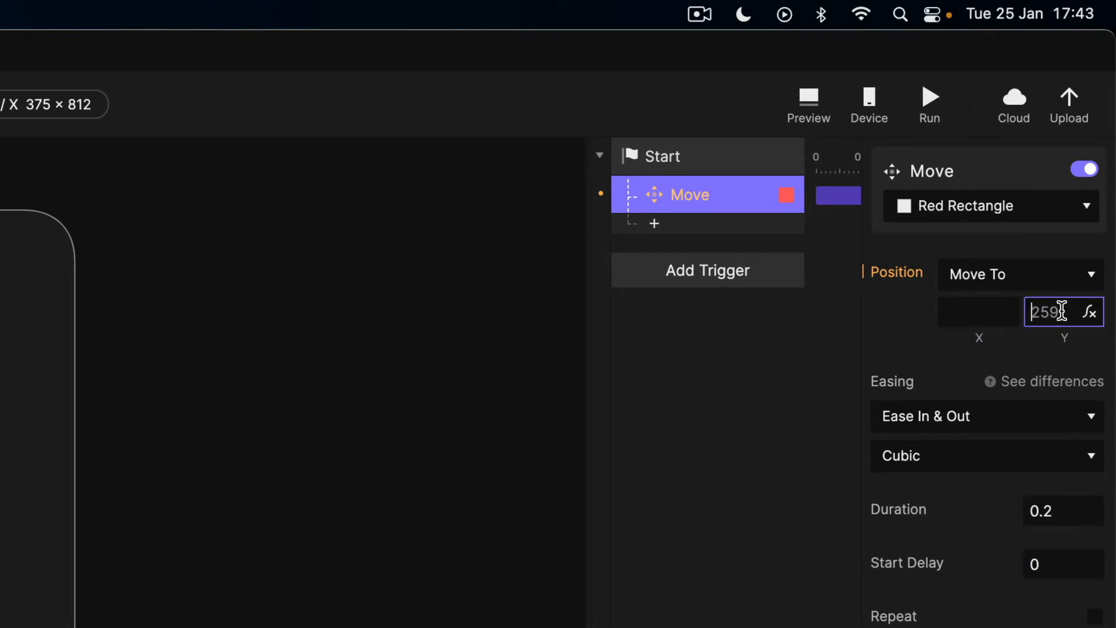
# Start a formula for the Move response's X position and insert the Red Rectangle layer into it.
pyautogui.click(953, 312)
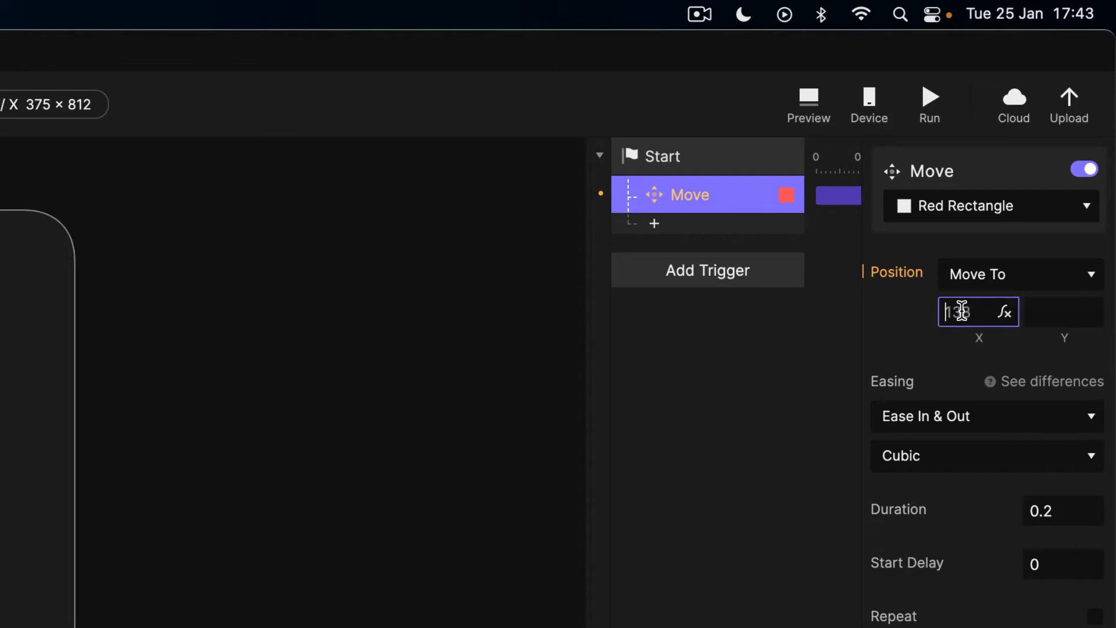
pyautogui.click(1004, 312)
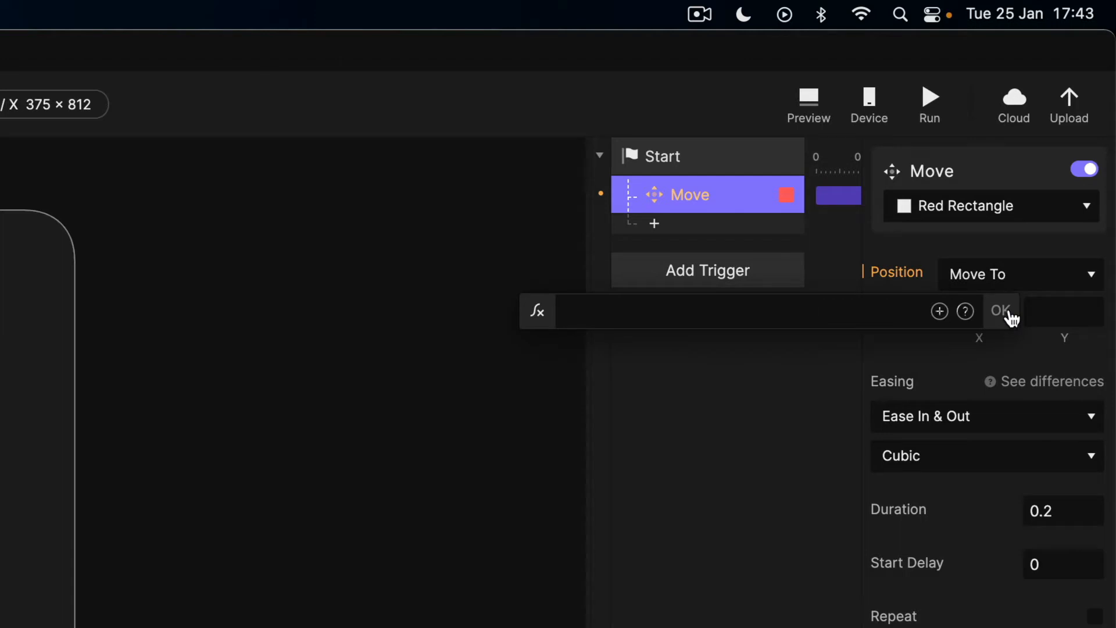
pyautogui.click(940, 313)
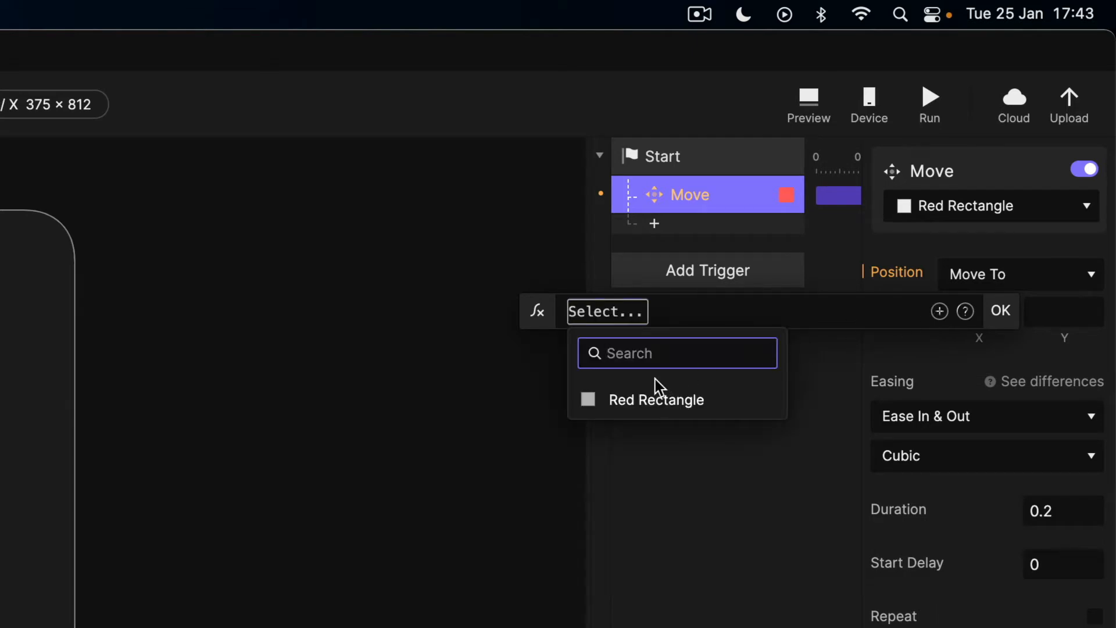
pyautogui.click(610, 400)
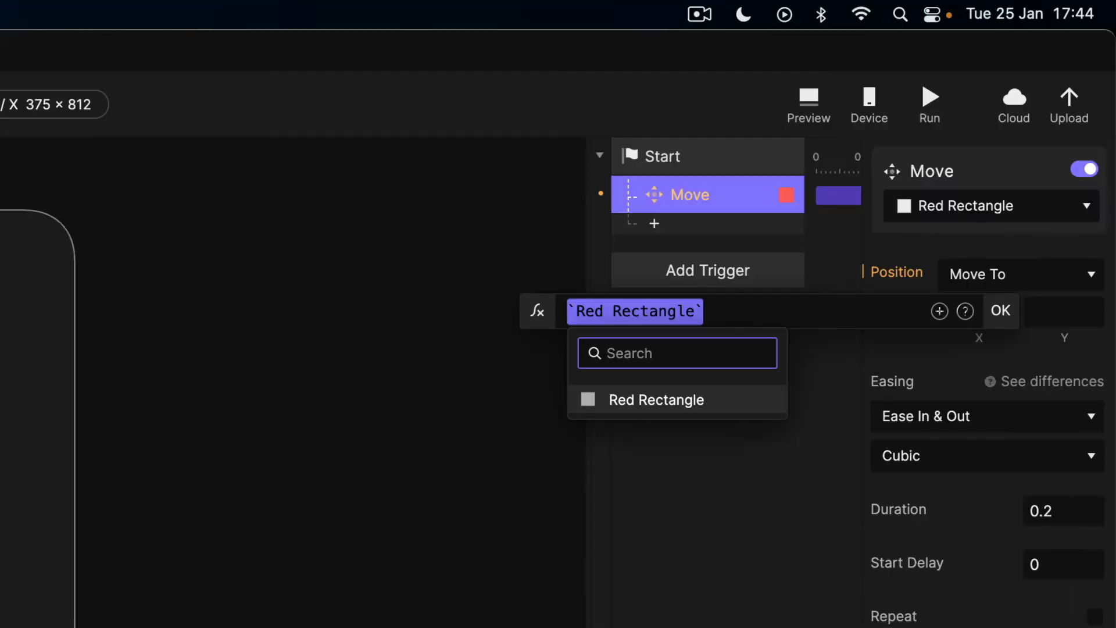
pyautogui.click(637, 408)
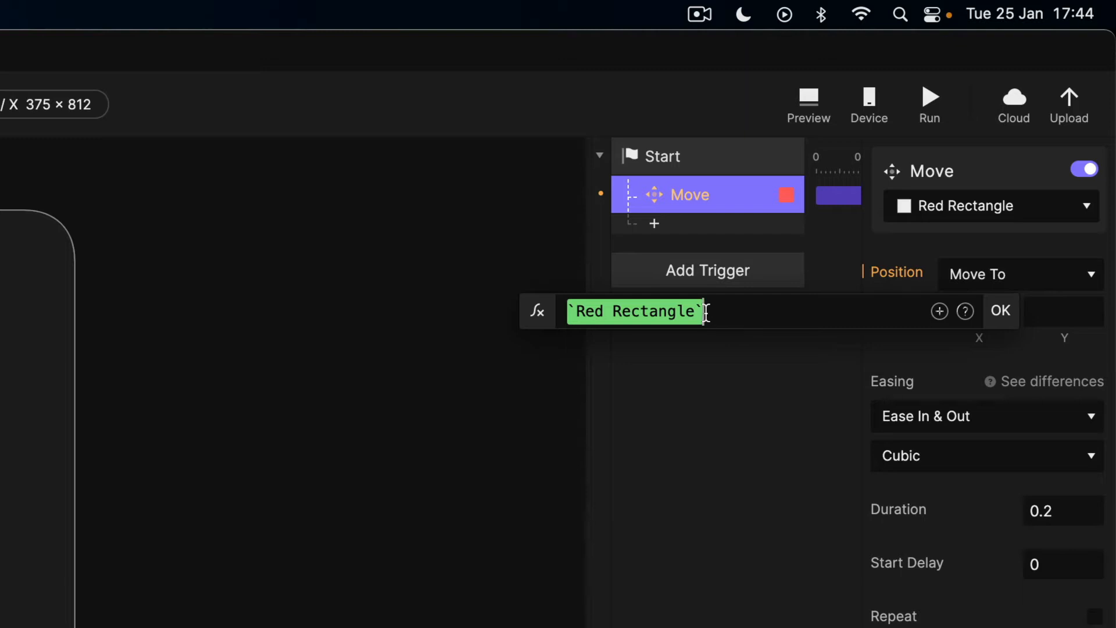
# Clear the X position formula and reinsert the Red Rectangle layer reference.
pyautogui.moveTo(704, 312); pyautogui.dragTo(552, 314)
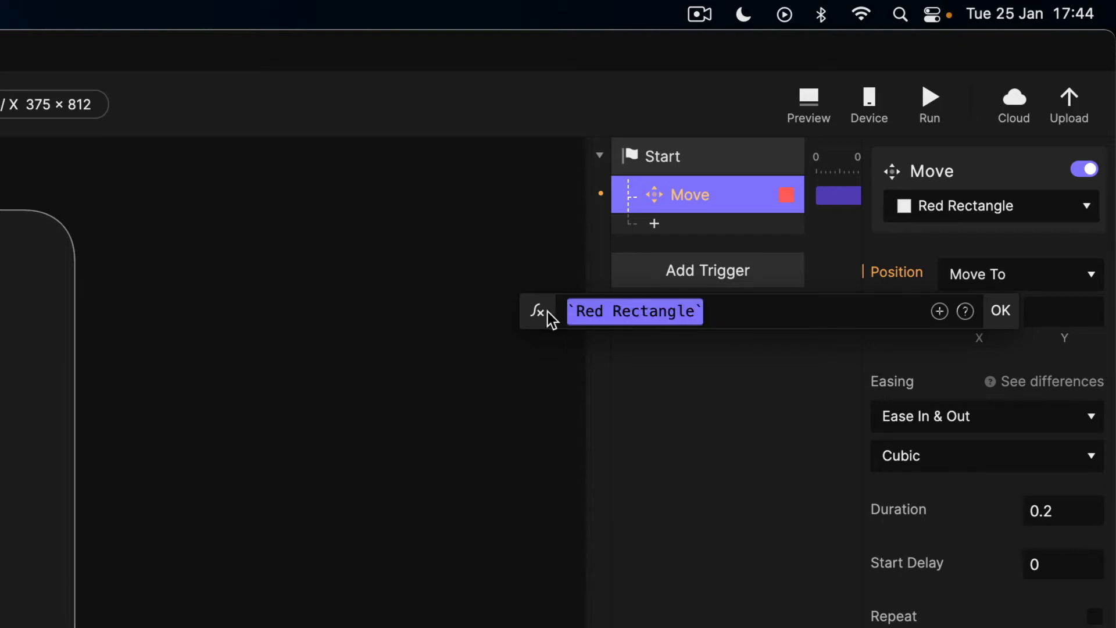
pyautogui.press('BackSpace')
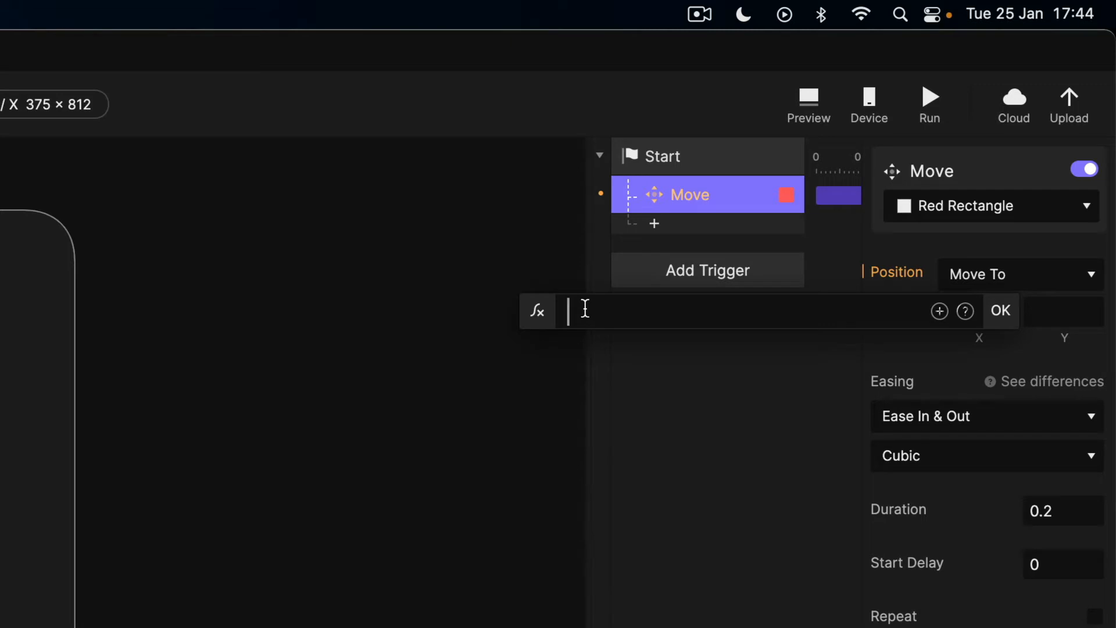
pyautogui.write('`')
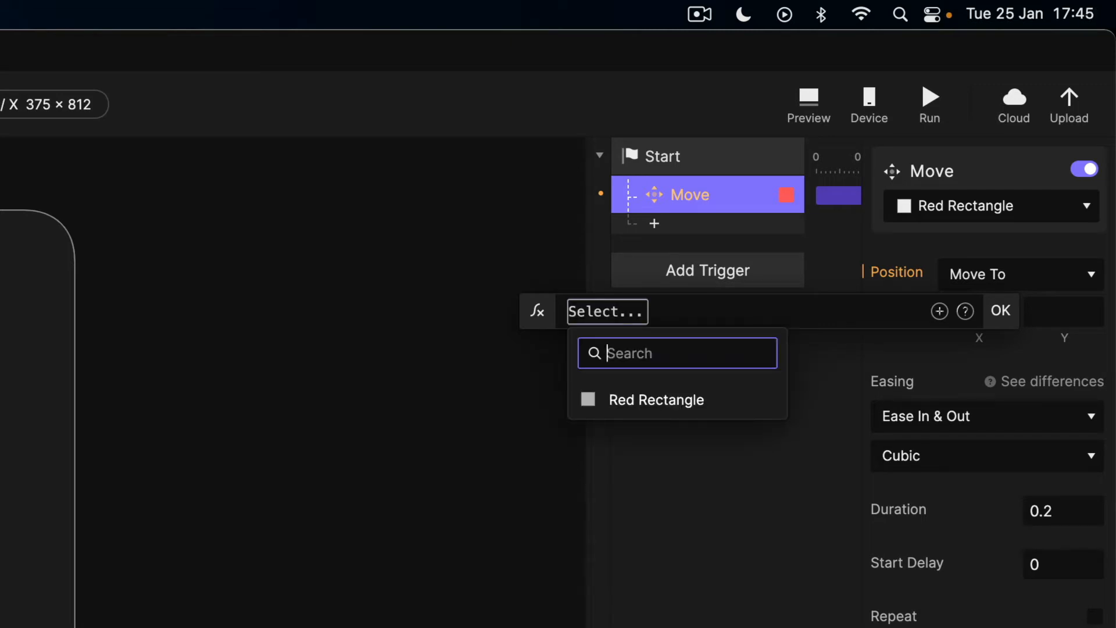
pyautogui.click(611, 399)
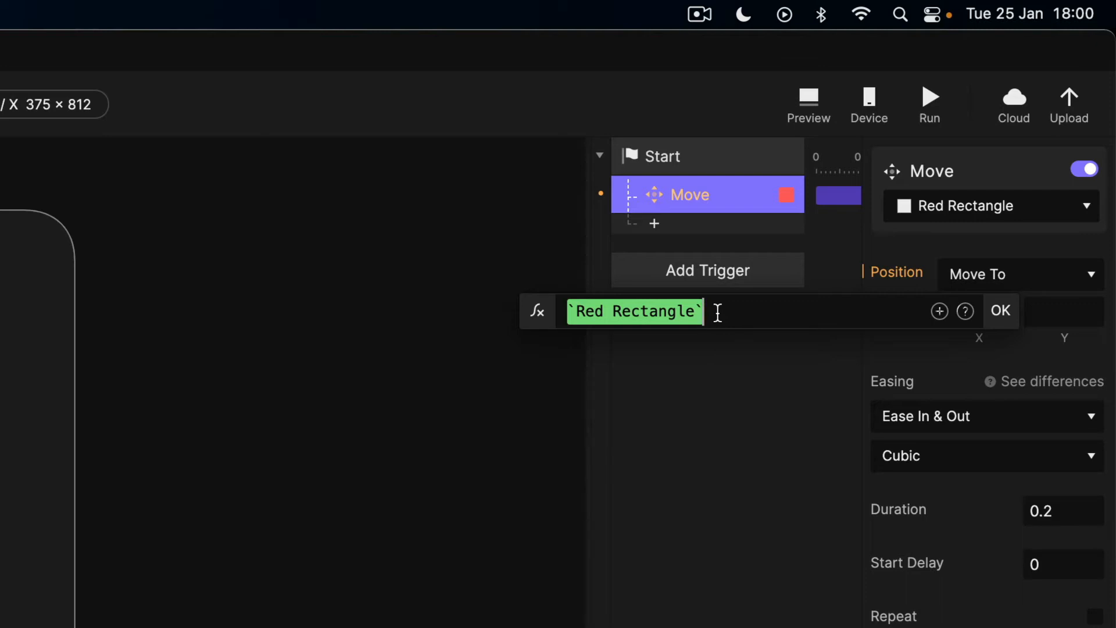
# Add the x property to the Red Rectangle reference and extend the formula to `Red Rectangle`.x + 100.
pyautogui.write('.')
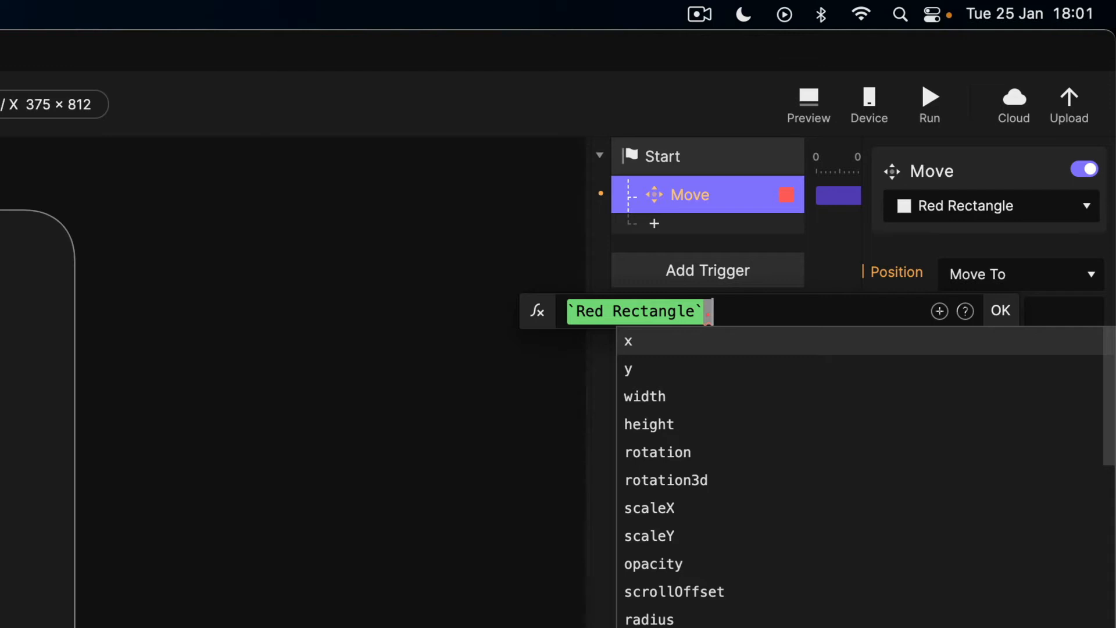
pyautogui.scroll(-3, 716, 447)
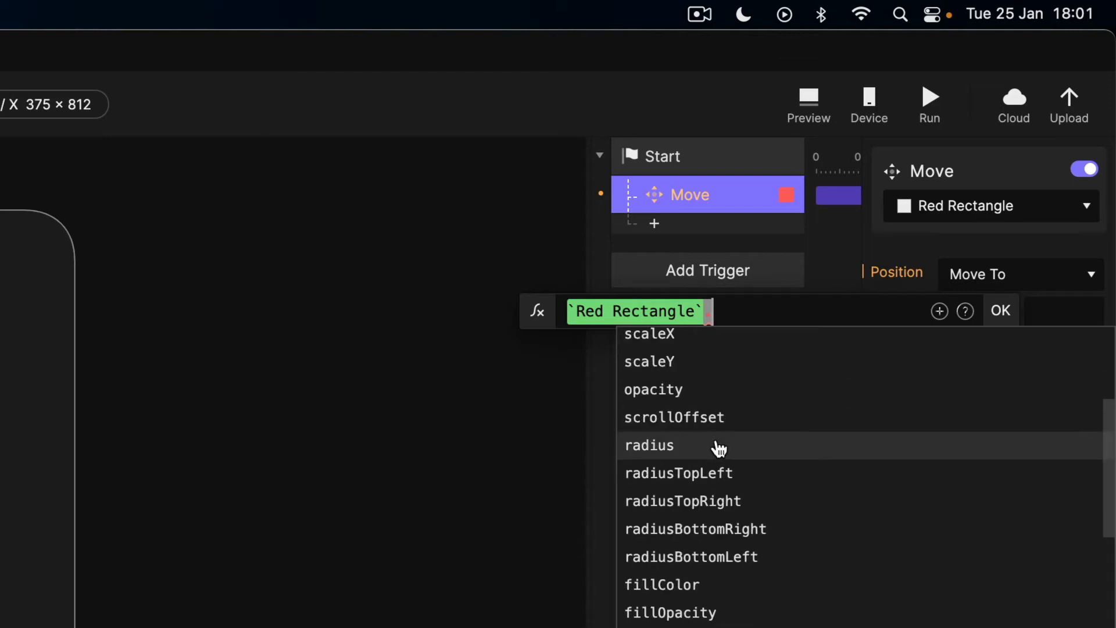
pyautogui.scroll(-5, 719, 448)
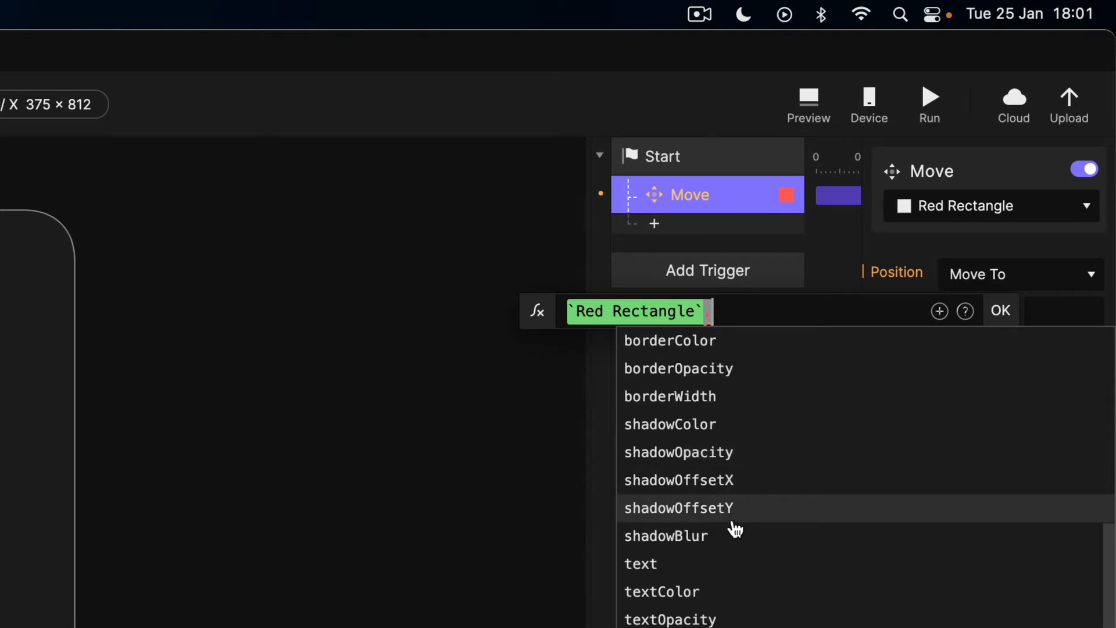
pyautogui.scroll(2, 736, 526)
pyautogui.scroll(6, 735, 527)
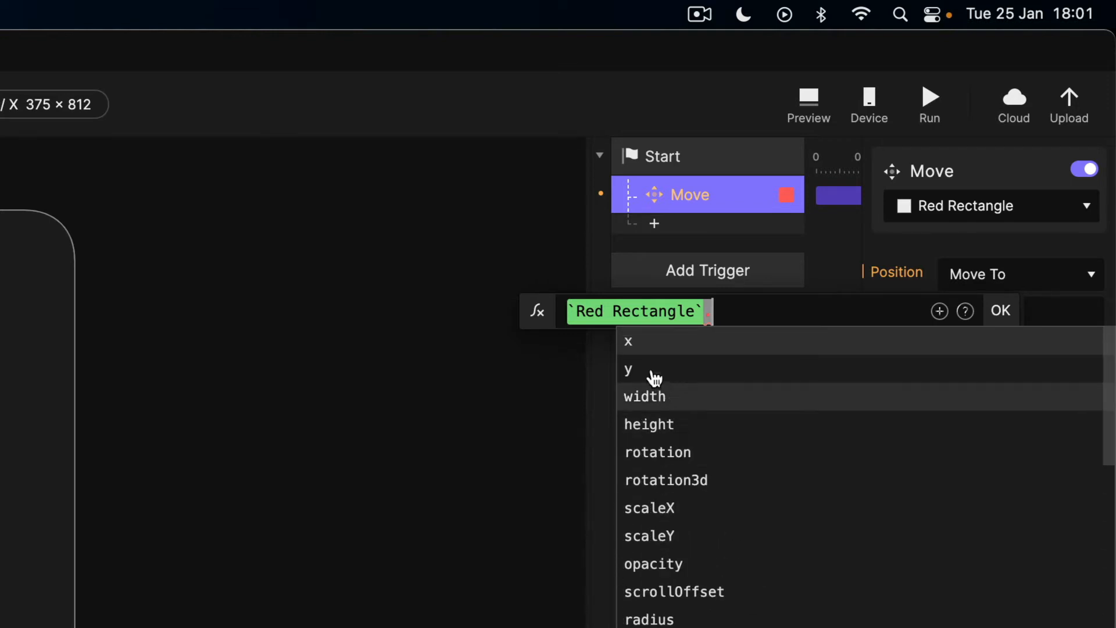
pyautogui.click(634, 342)
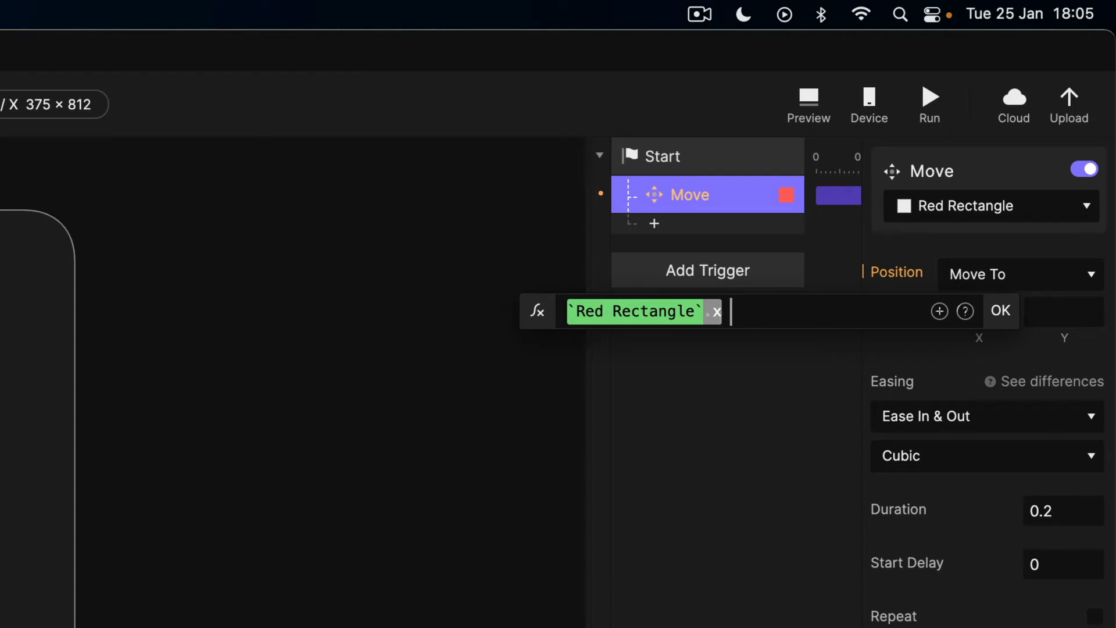
pyautogui.write('+')
pyautogui.write('100')
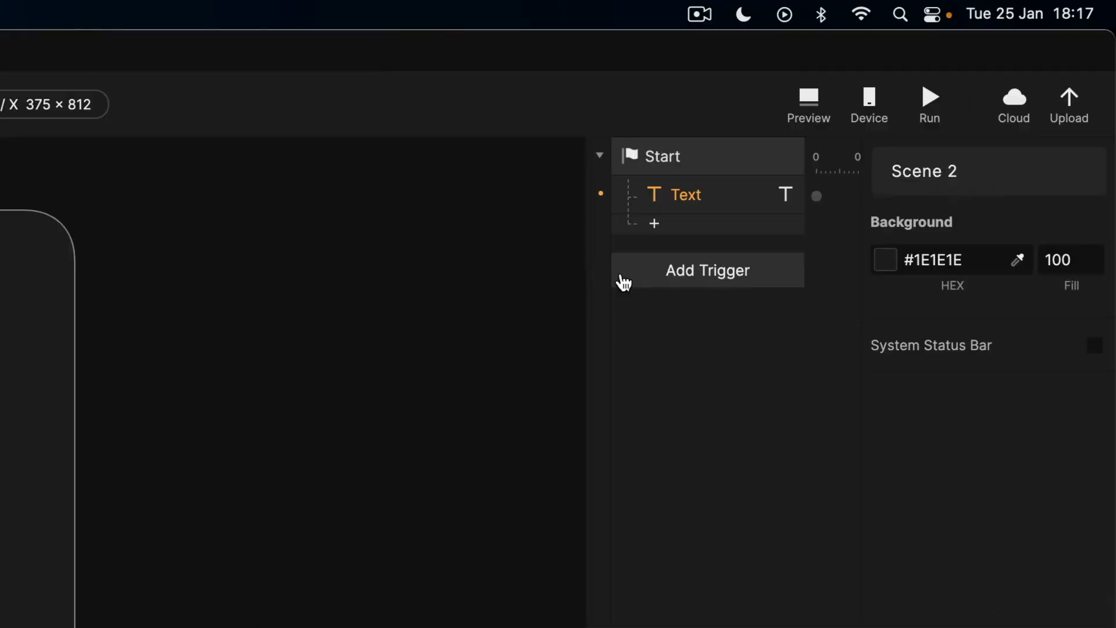
# Set the Label's content in Scene 2's Text response to the formula "I love ProtoPie formulas".
pyautogui.click(695, 206)
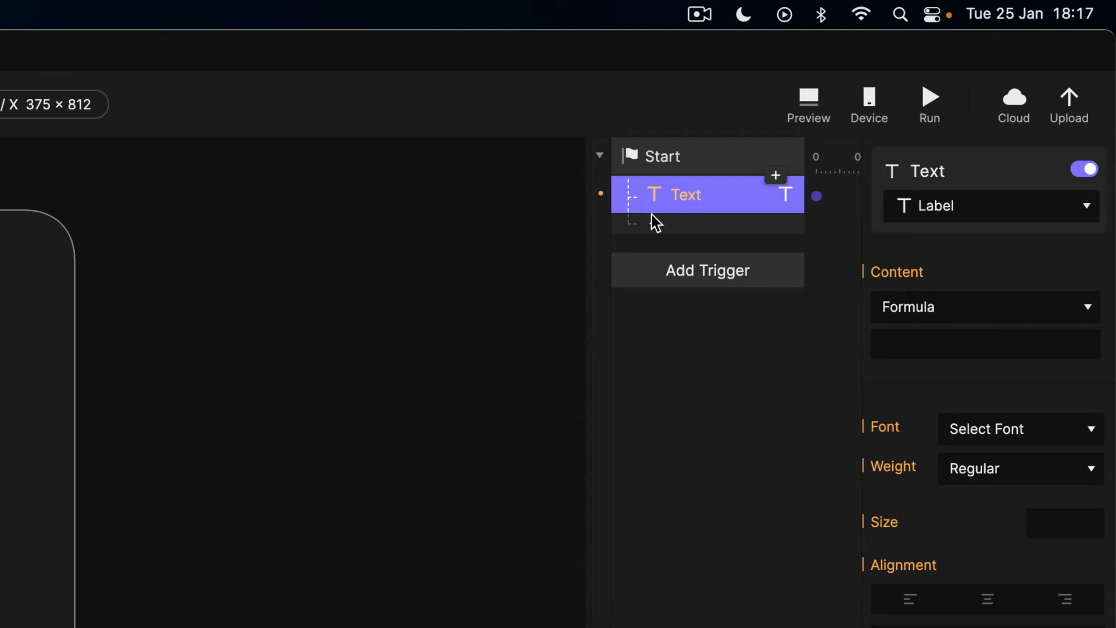
pyautogui.click(932, 310)
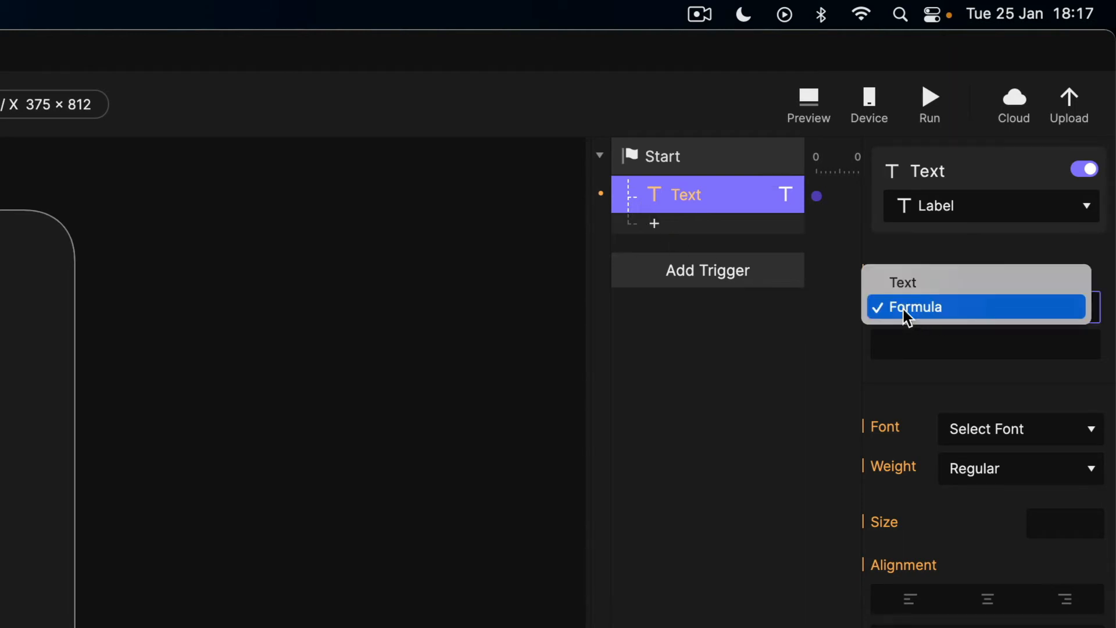
pyautogui.click(908, 309)
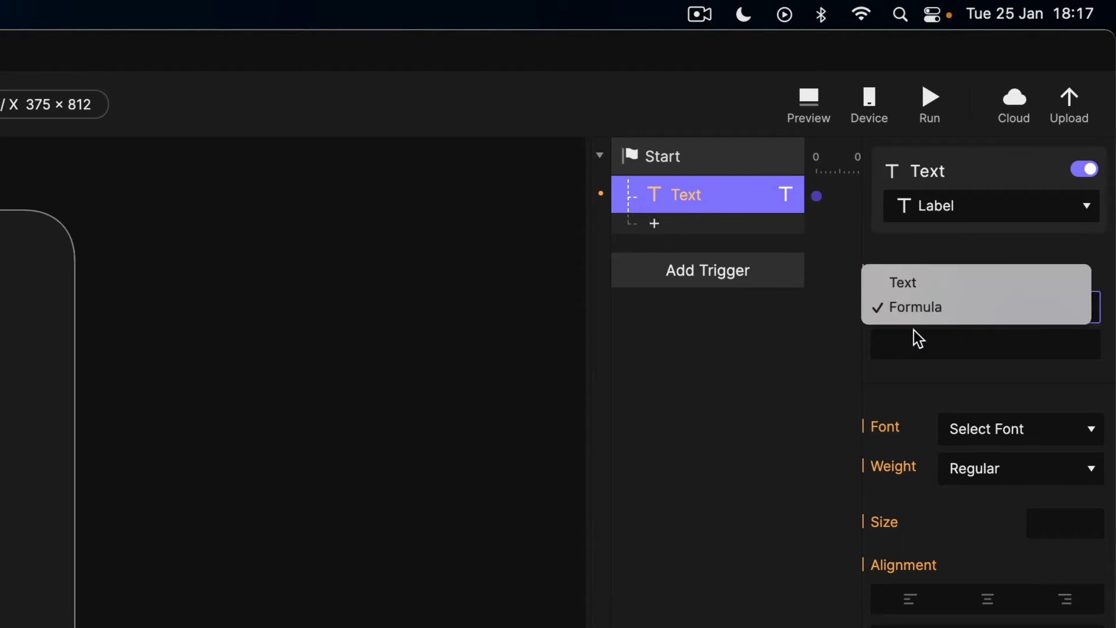
pyautogui.click(897, 344)
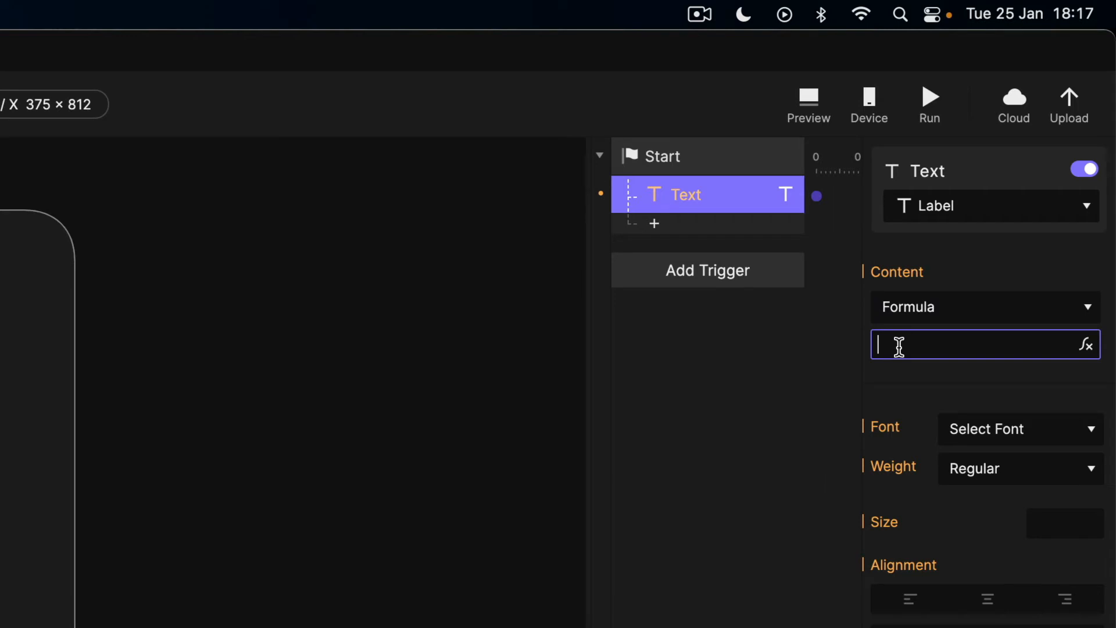
pyautogui.click(1086, 346)
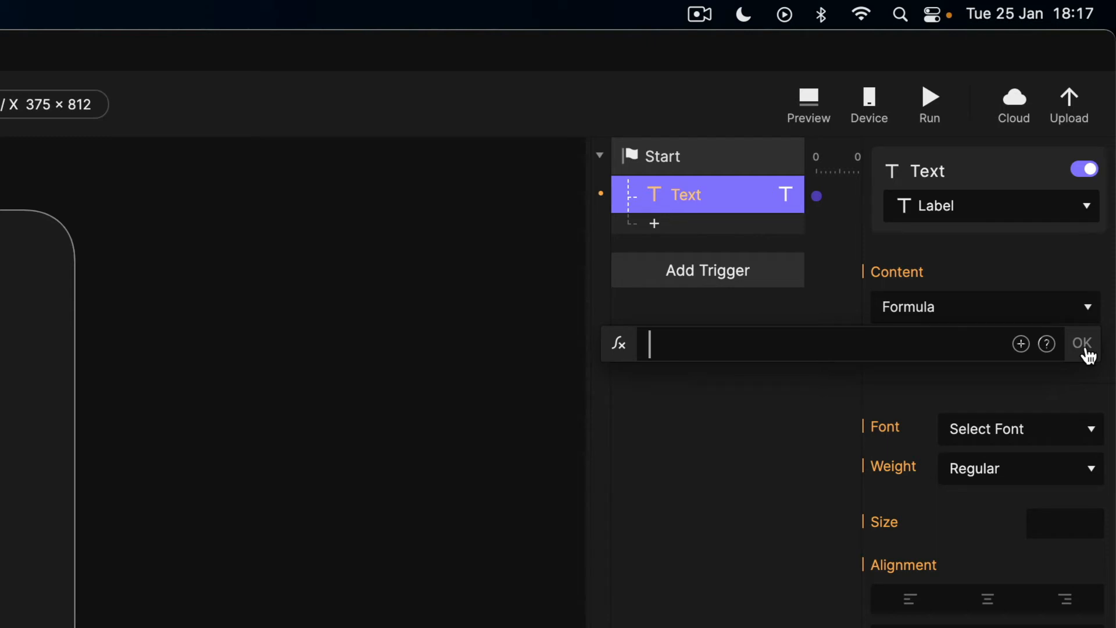
pyautogui.write('""')
pyautogui.press('Left')
pyautogui.write('I love ')
pyautogui.write('ProtoPie')
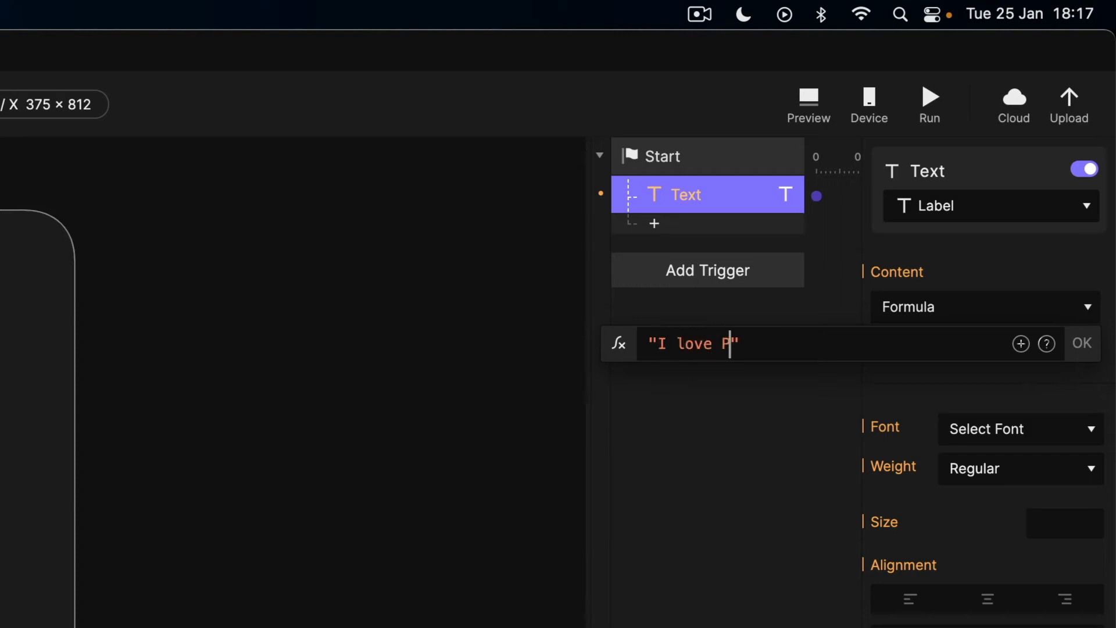
pyautogui.write(' formulas')
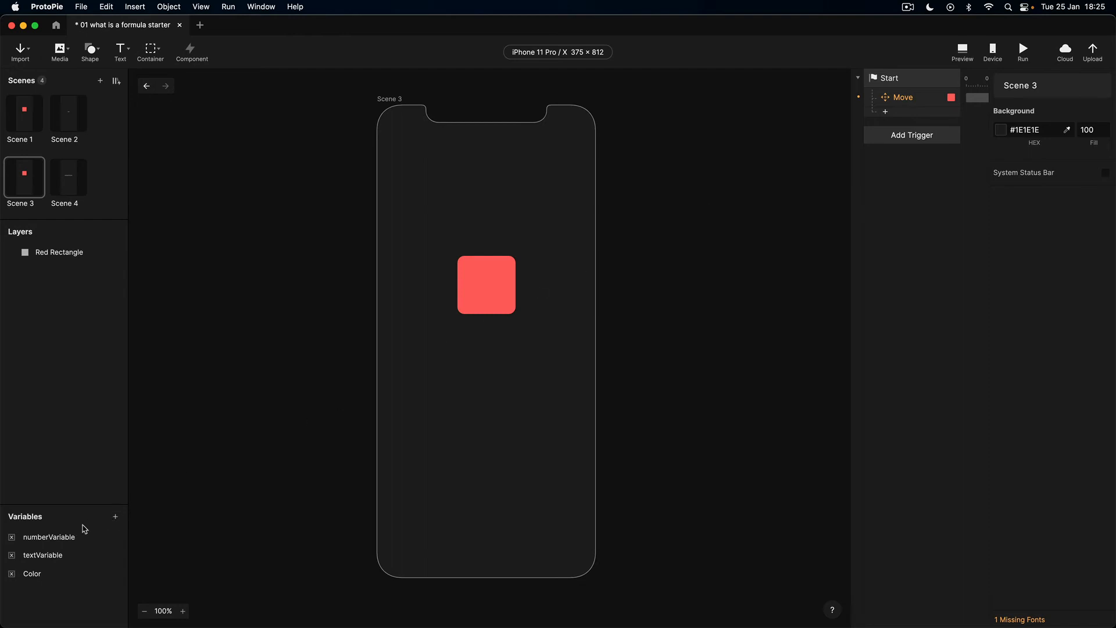
# Inspect the types and settings of the variables numberVariable, textVariable and Color in Scene 3.
pyautogui.click(59, 538)
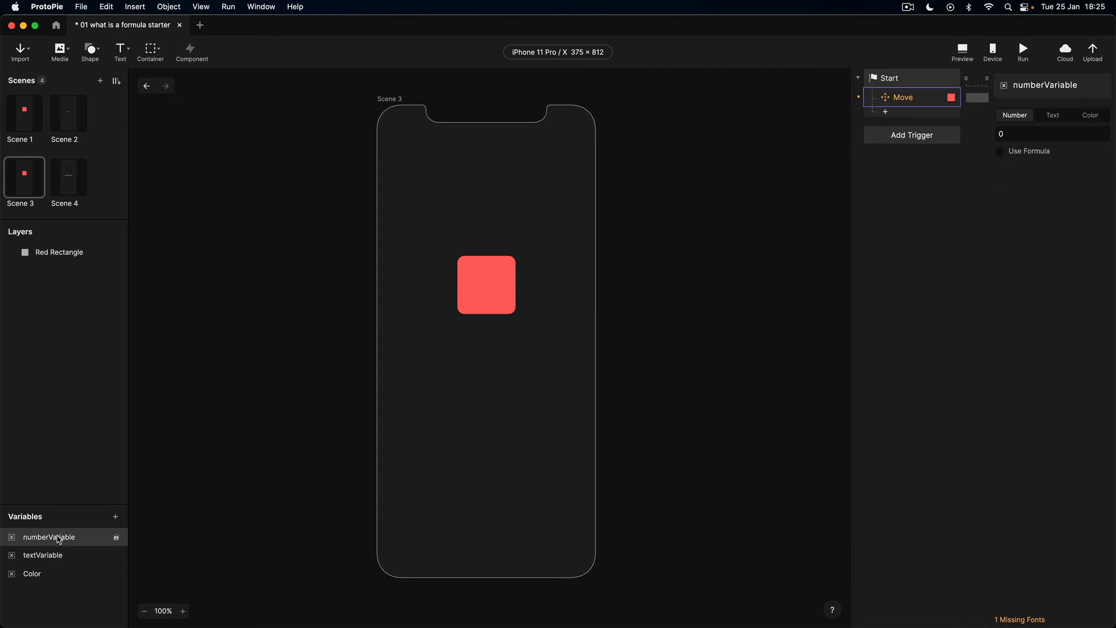
pyautogui.click(53, 553)
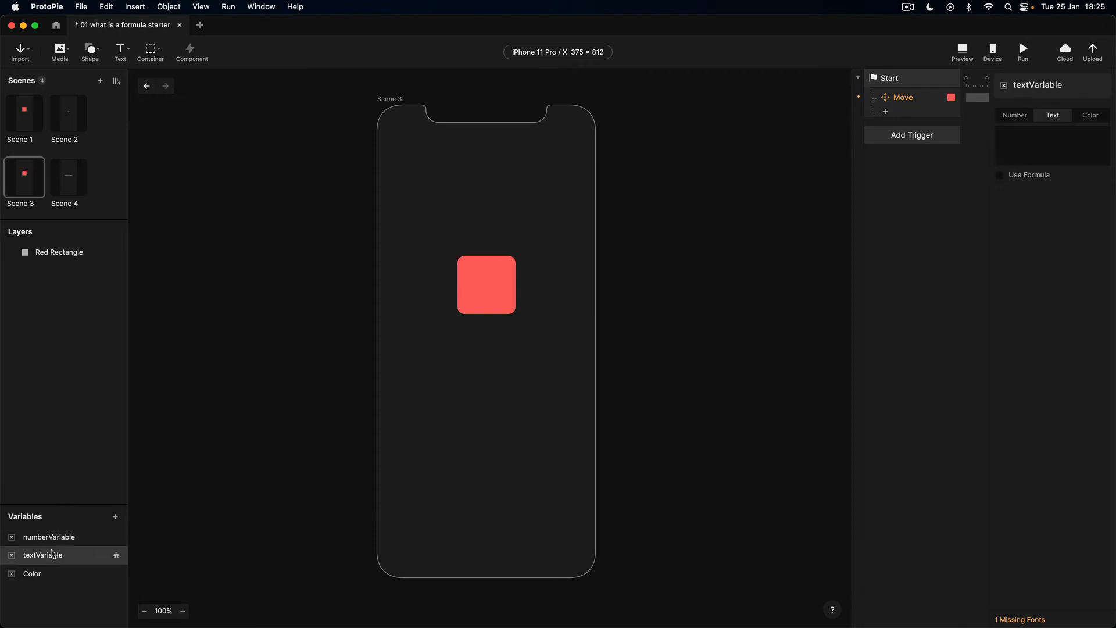
pyautogui.click(39, 575)
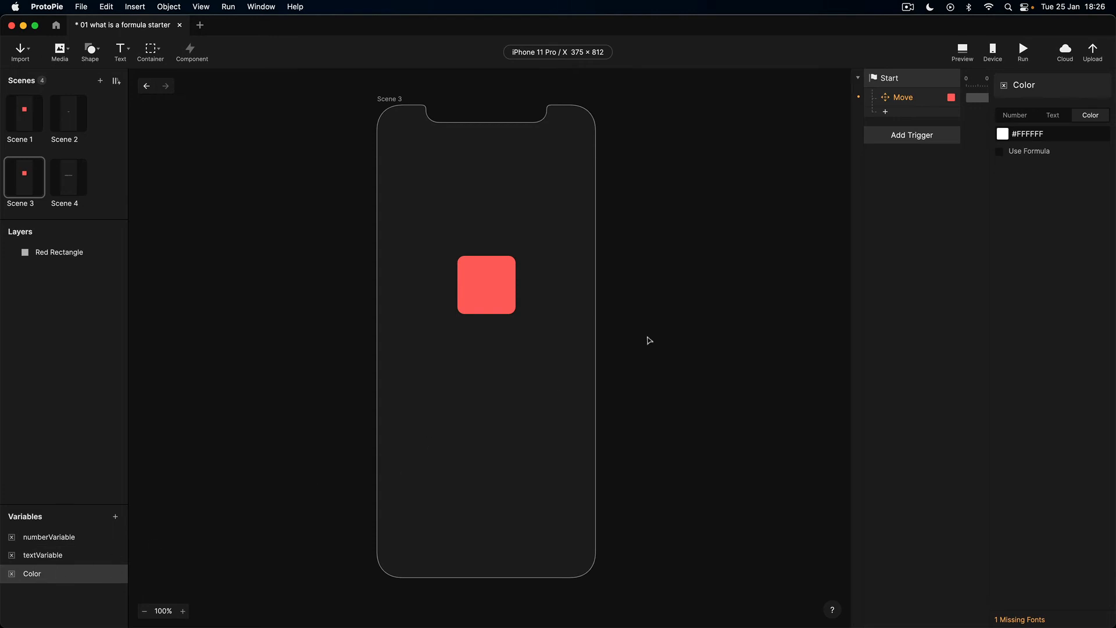
pyautogui.click(667, 321)
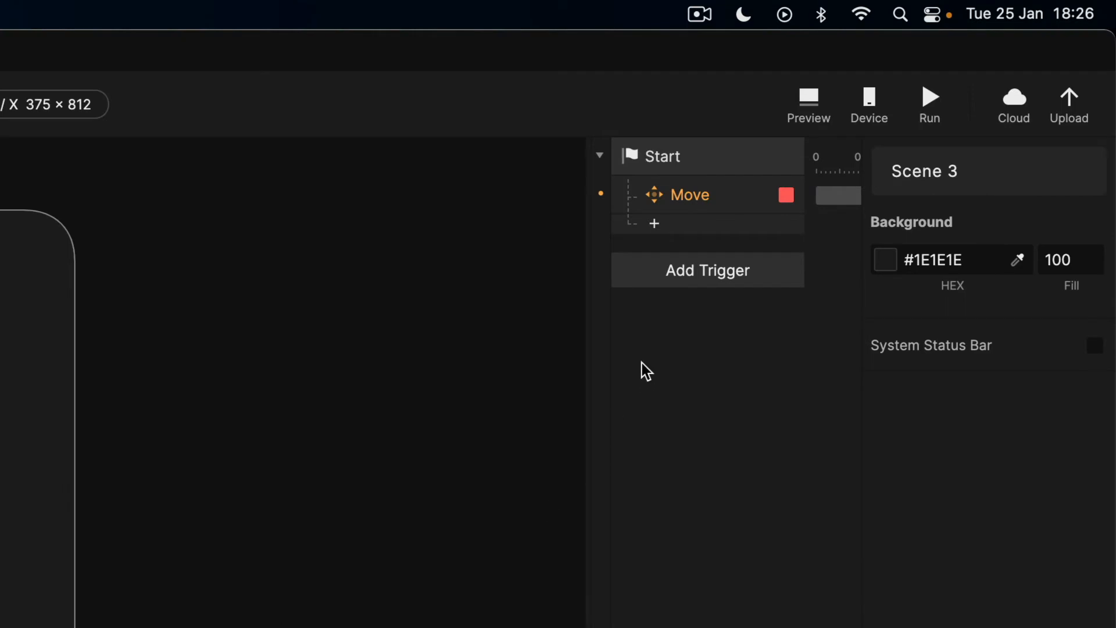
# Use numberVariable as the X position formula of the Red Rectangle's Move response in Scene 3.
pyautogui.click(683, 201)
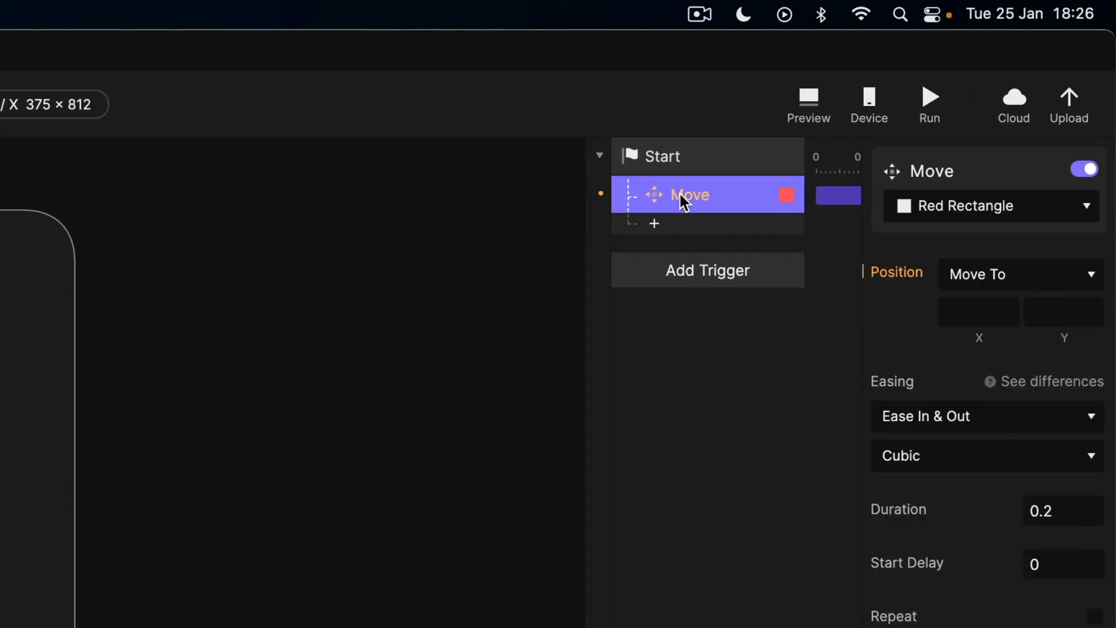
pyautogui.click(951, 310)
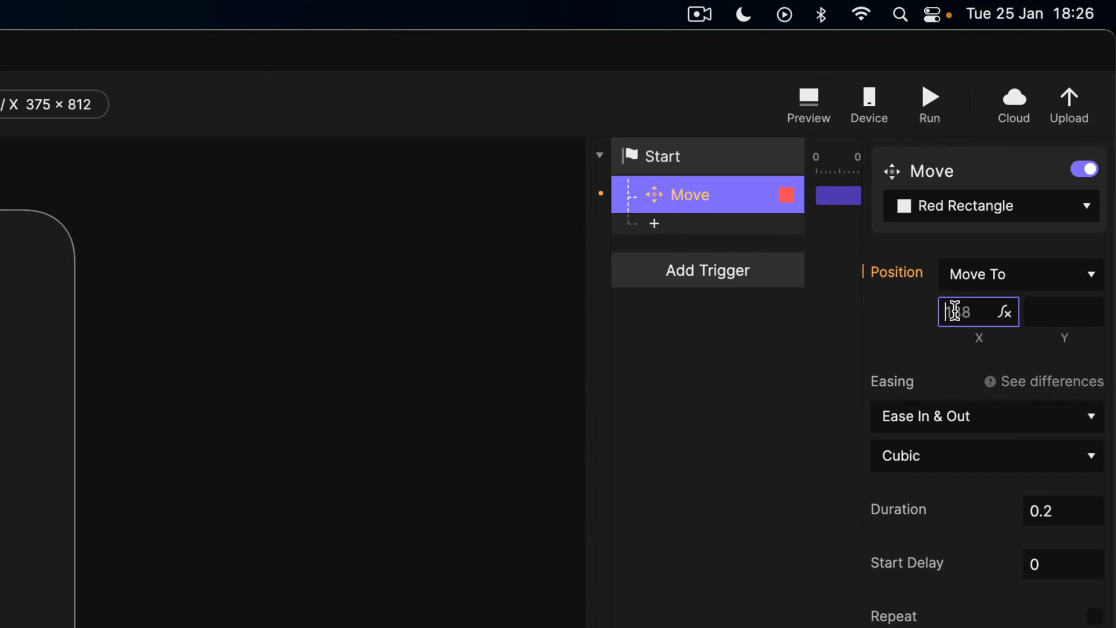
pyautogui.click(1008, 316)
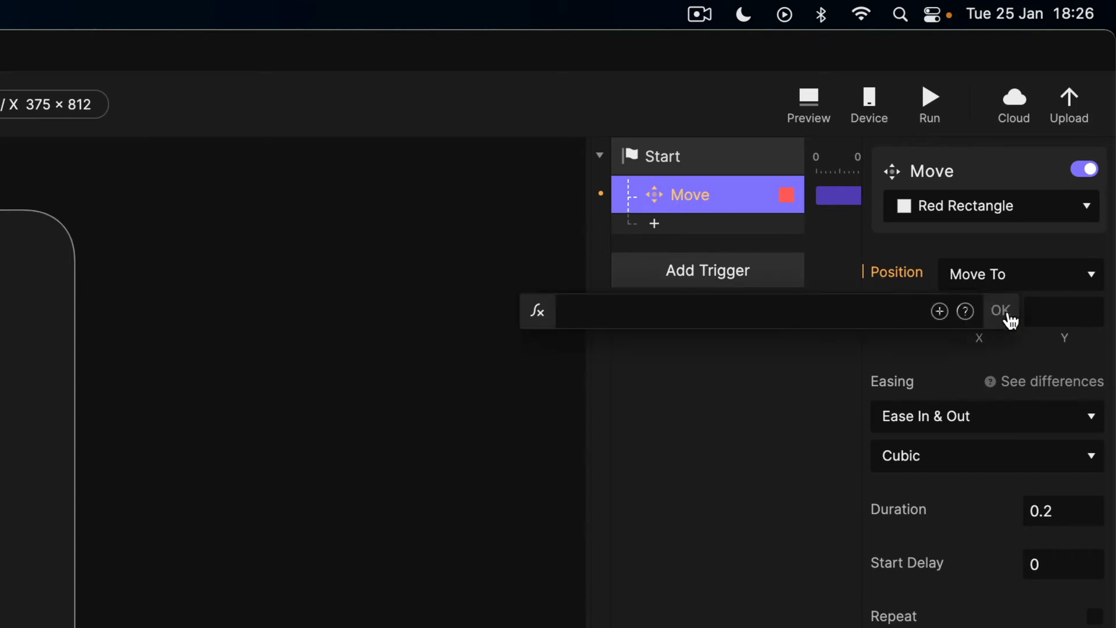
pyautogui.click(941, 312)
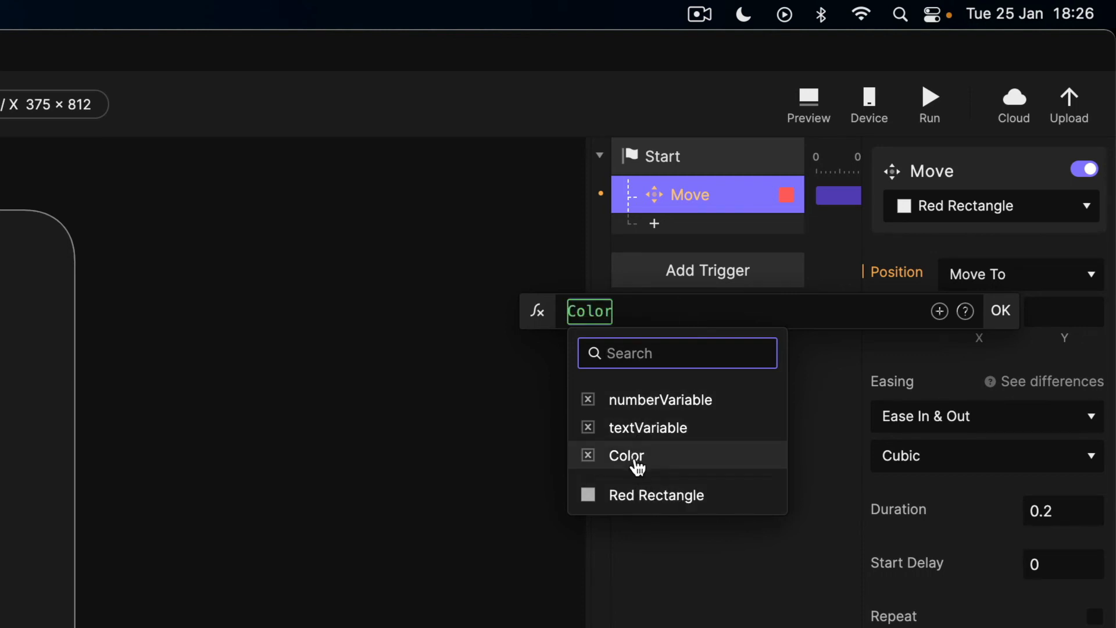
pyautogui.click(645, 407)
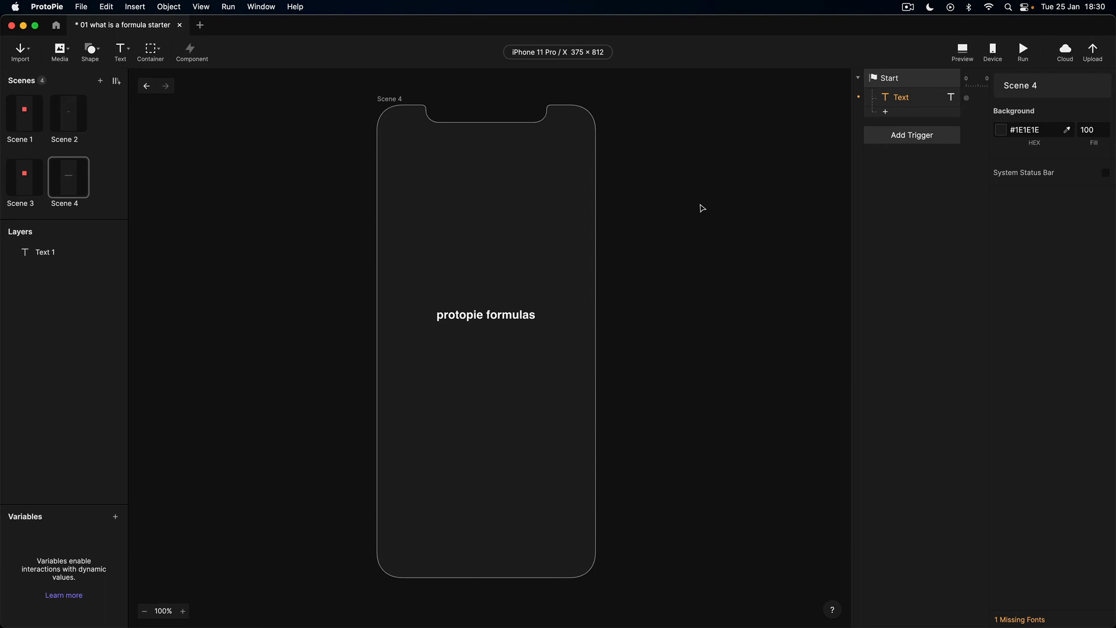
# Switch to Safari to consult the Functions page of the ProtoPie documentation.
pyautogui.press('super+Tab')
pyautogui.press('super+Tab')
pyautogui.press('super+Tab')
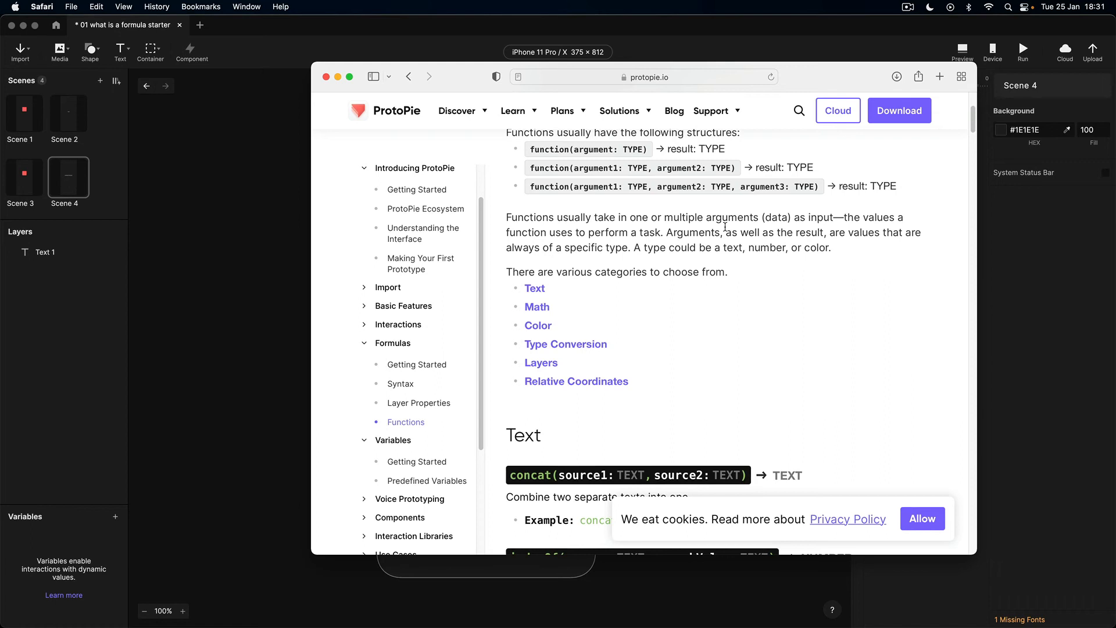
# Switch back to ProtoPie and enter `Text 1`.text as the content formula of Scene 4's Text response.
pyautogui.click(261, 256)
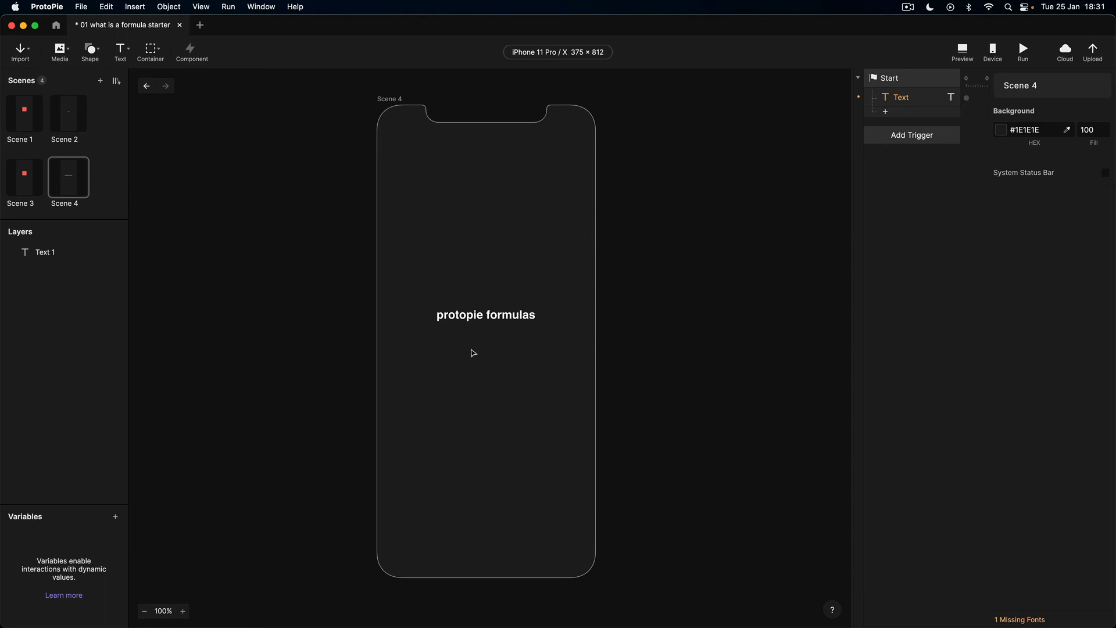
pyautogui.click(39, 257)
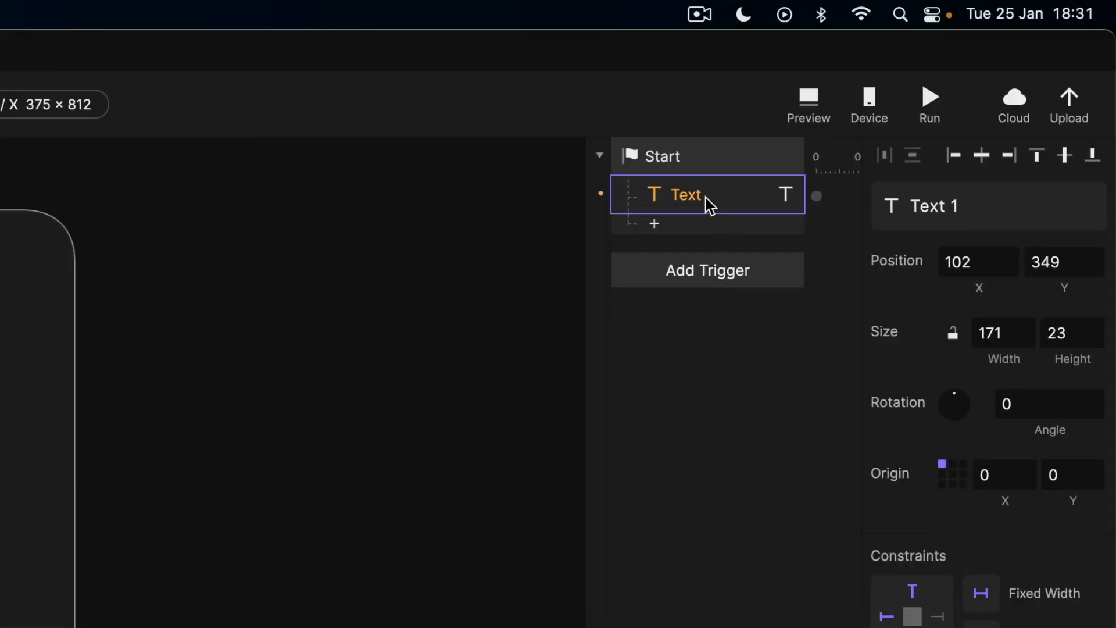
pyautogui.click(911, 98)
pyautogui.click(928, 355)
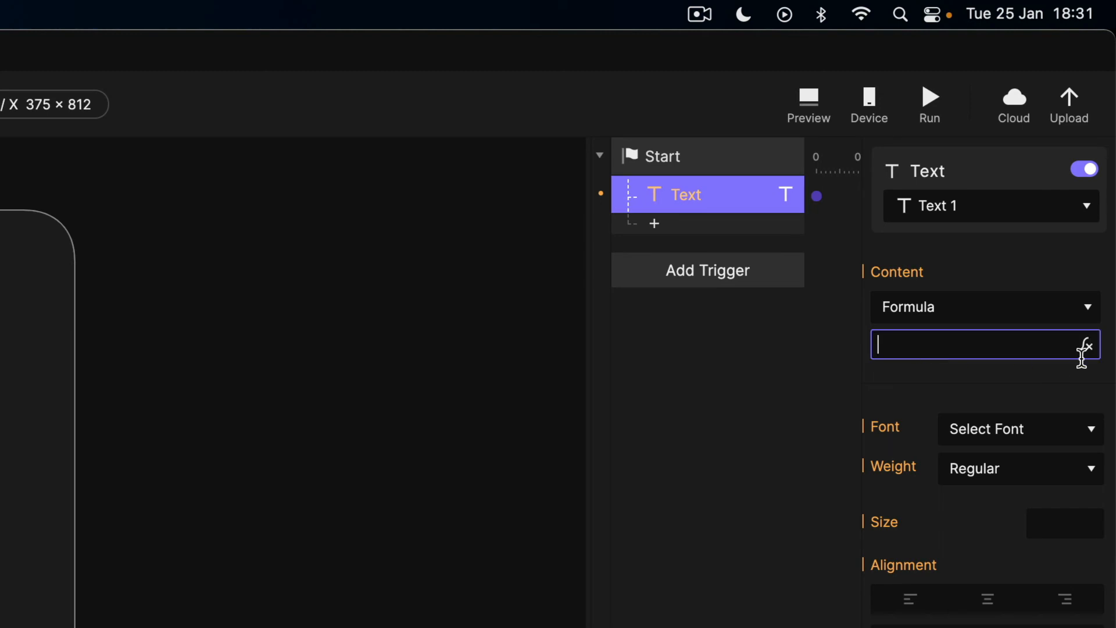
pyautogui.click(1086, 349)
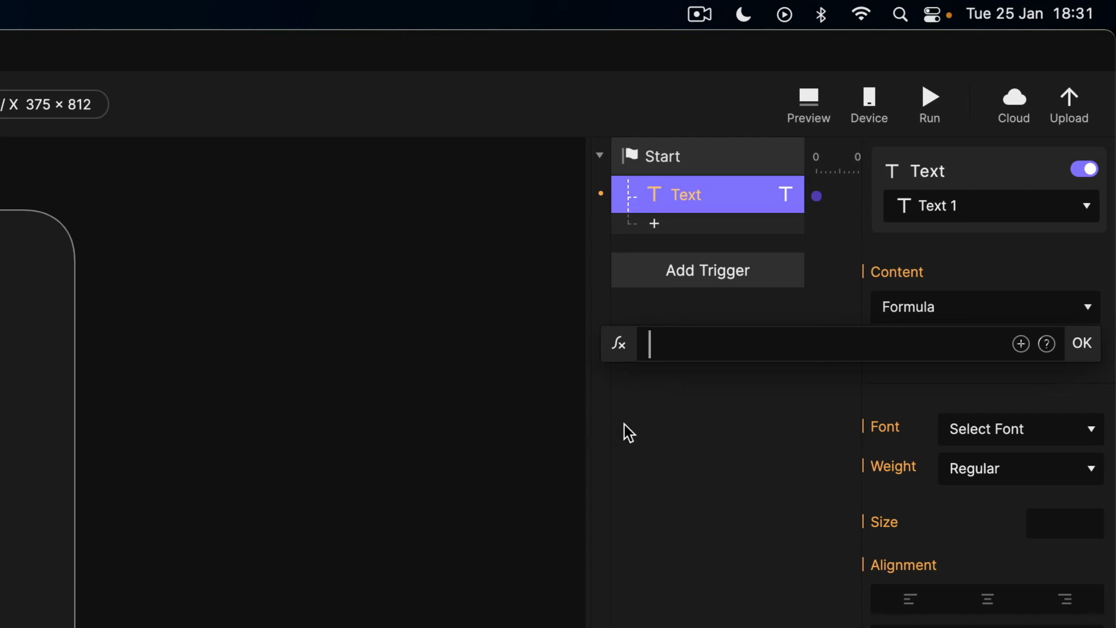
pyautogui.click(1021, 349)
pyautogui.click(693, 442)
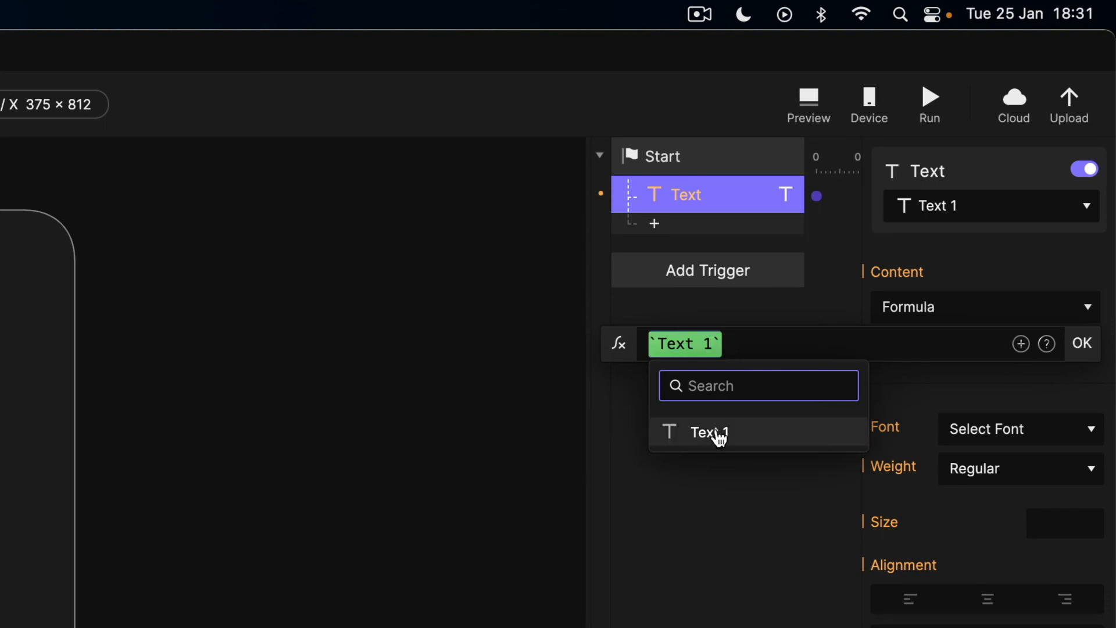
pyautogui.click(715, 431)
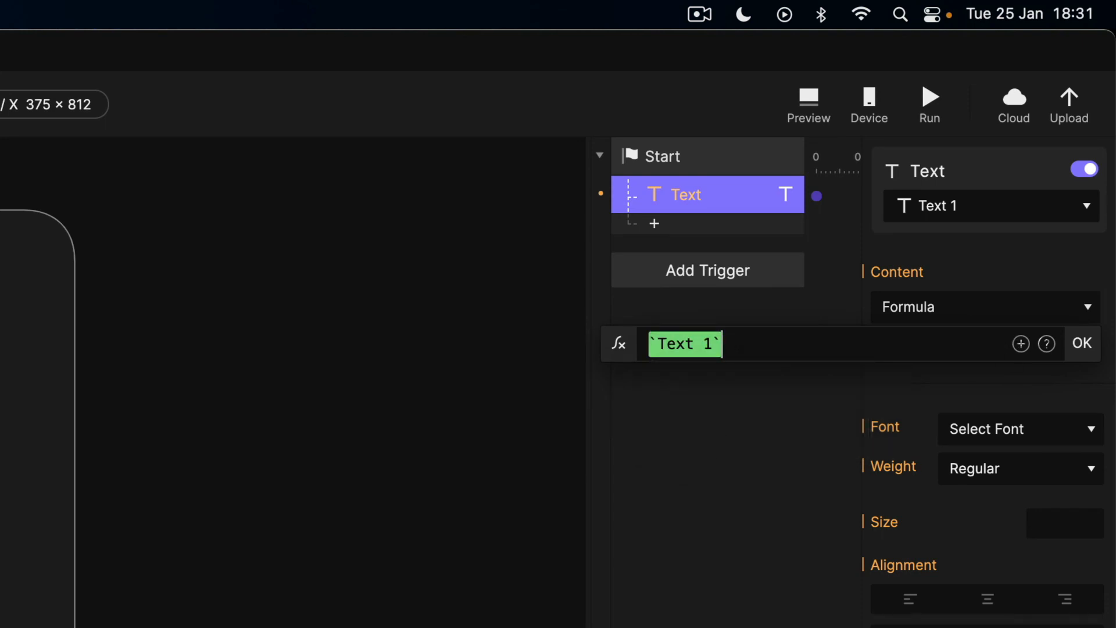
pyautogui.write('.')
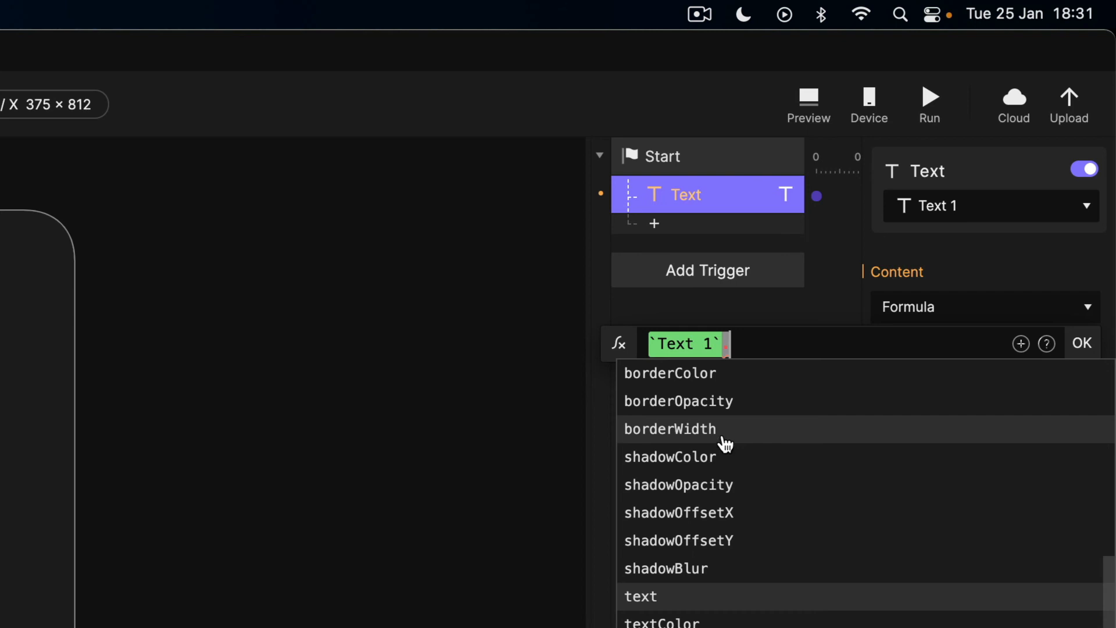
pyautogui.click(639, 597)
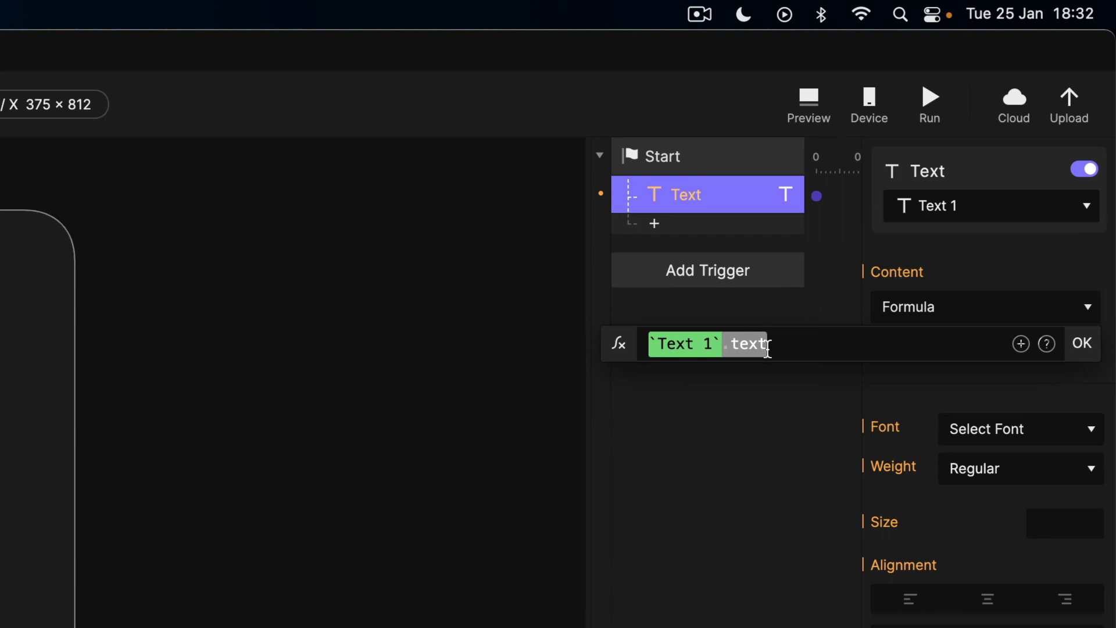
# Wrap the Text 1 layer's text property in the upperCase function, making the formula upperCase(`Text 1`.text).
pyautogui.click(648, 344)
pyautogui.write('u')
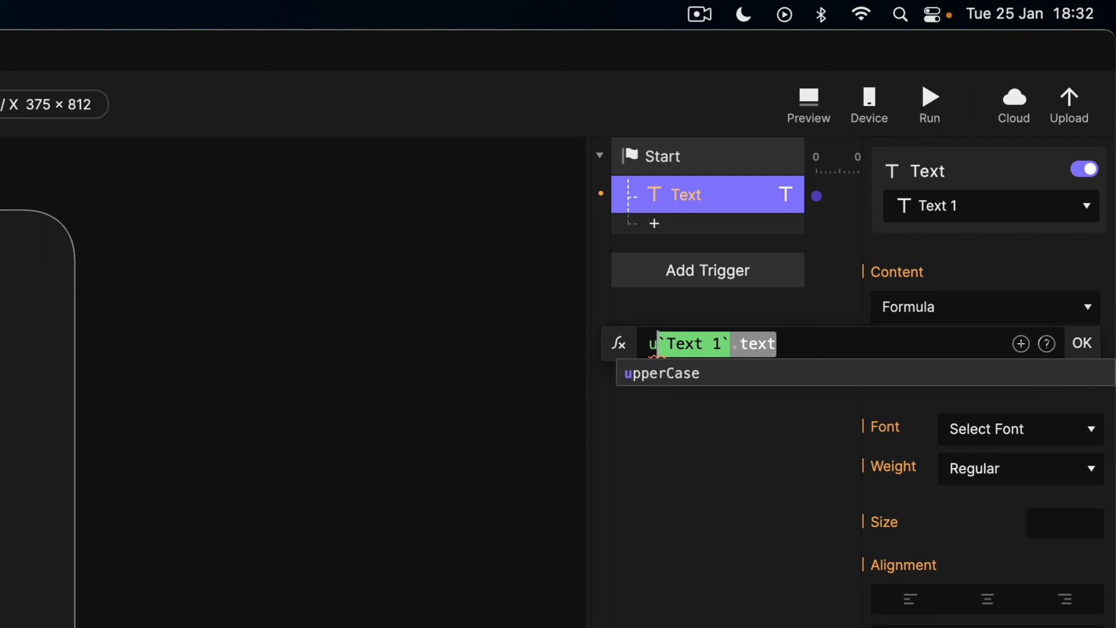
pyautogui.click(667, 375)
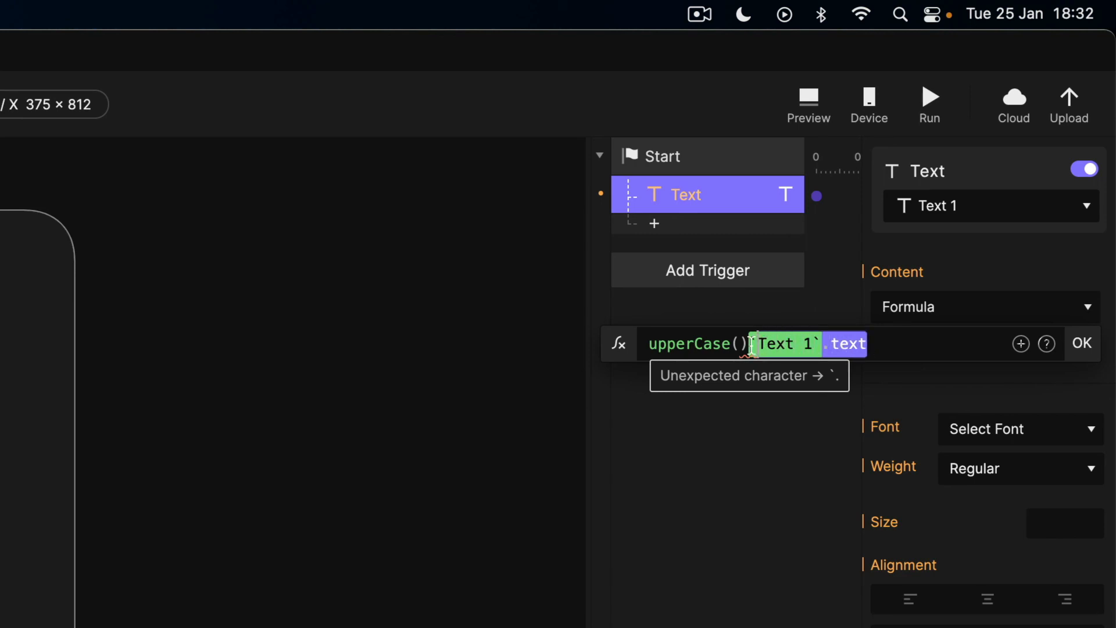
pyautogui.moveTo(752, 347); pyautogui.dragTo(866, 344)
pyautogui.press('super+c')
pyautogui.press('BackSpace')
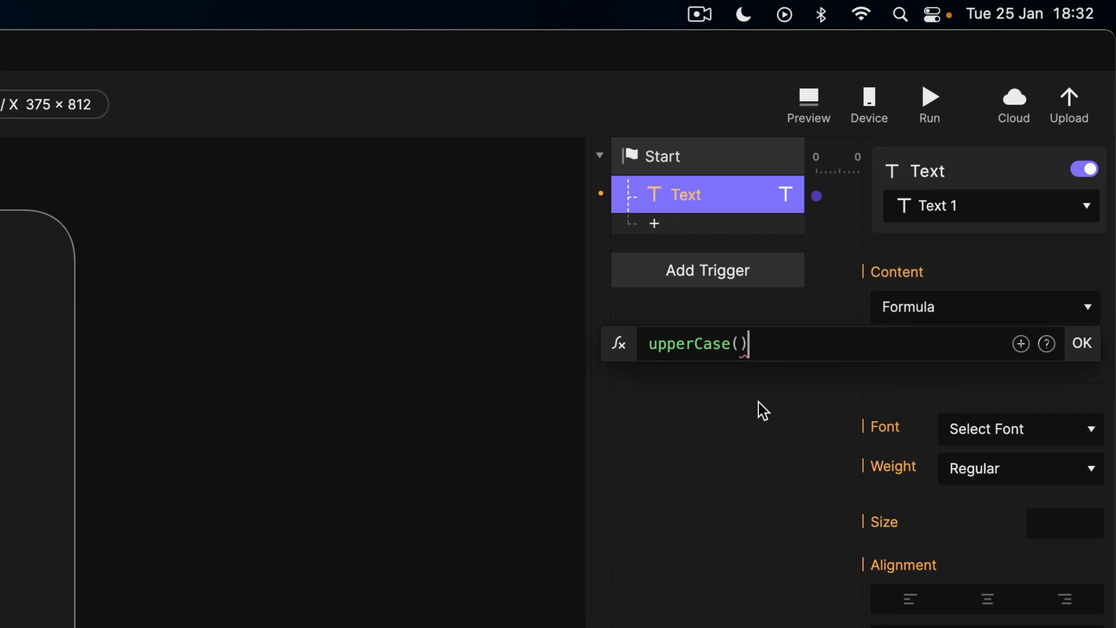
pyautogui.click(741, 346)
pyautogui.press('super+v')
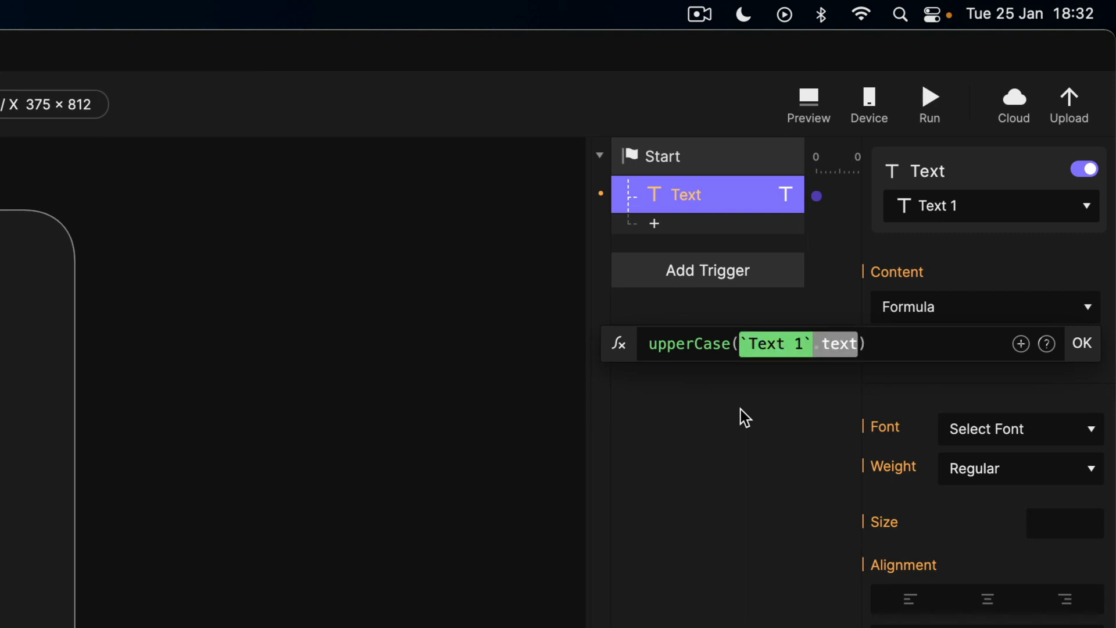